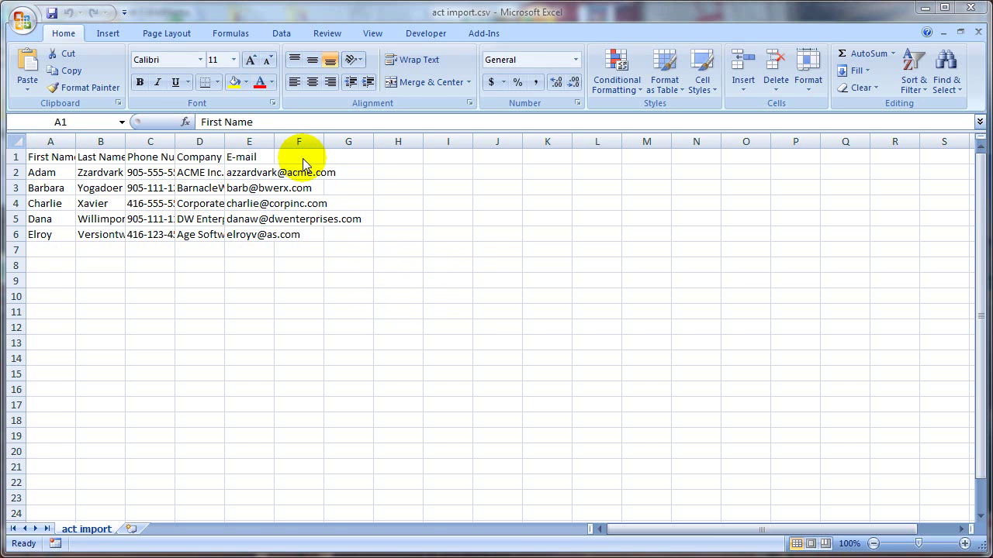
AutoFit every column of the act import.csv sheet so all data shows, then select cell F1
left_click(16, 141)
double_click(75, 141)
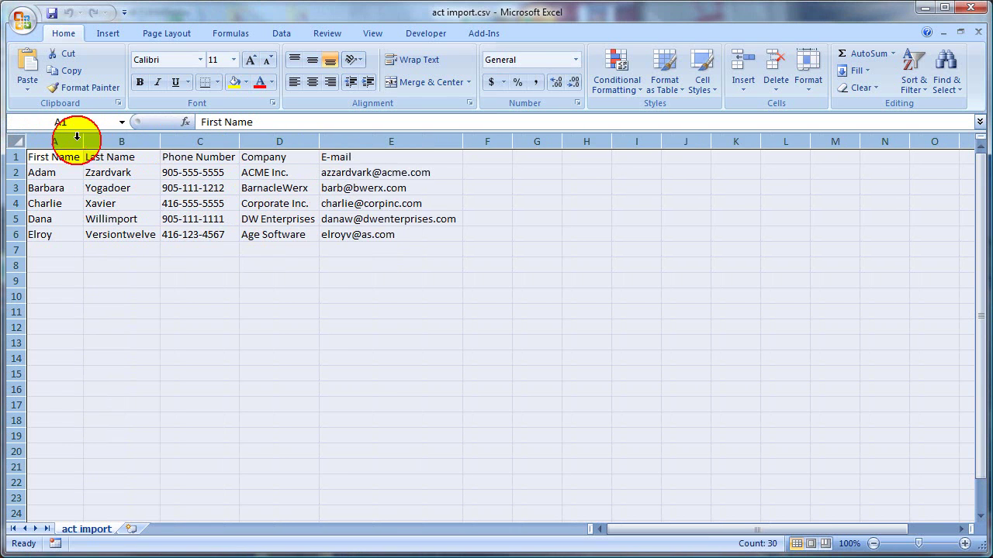
left_click(495, 172)
left_click(497, 156)
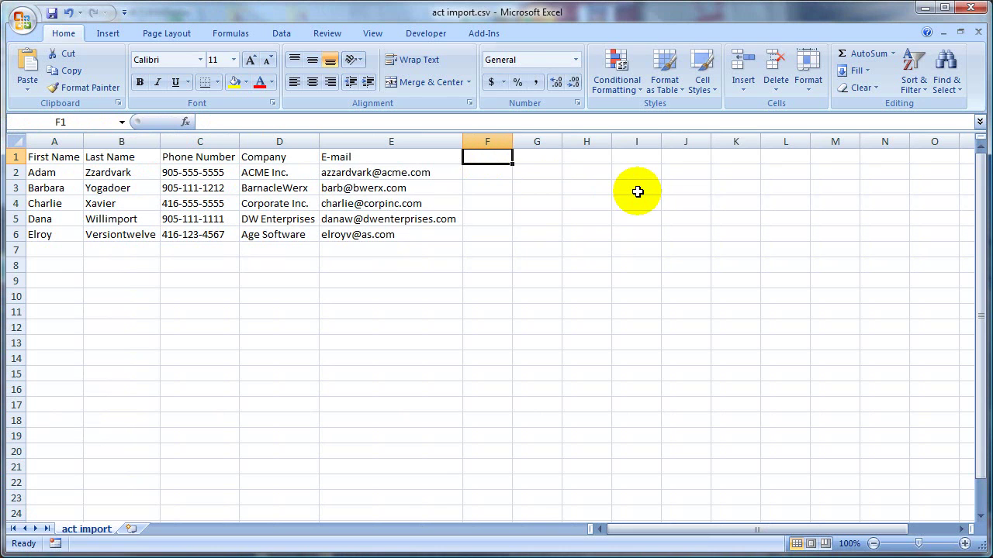
Enter the heading ImportName in F1 and the value Y in F2
type("ImportName")
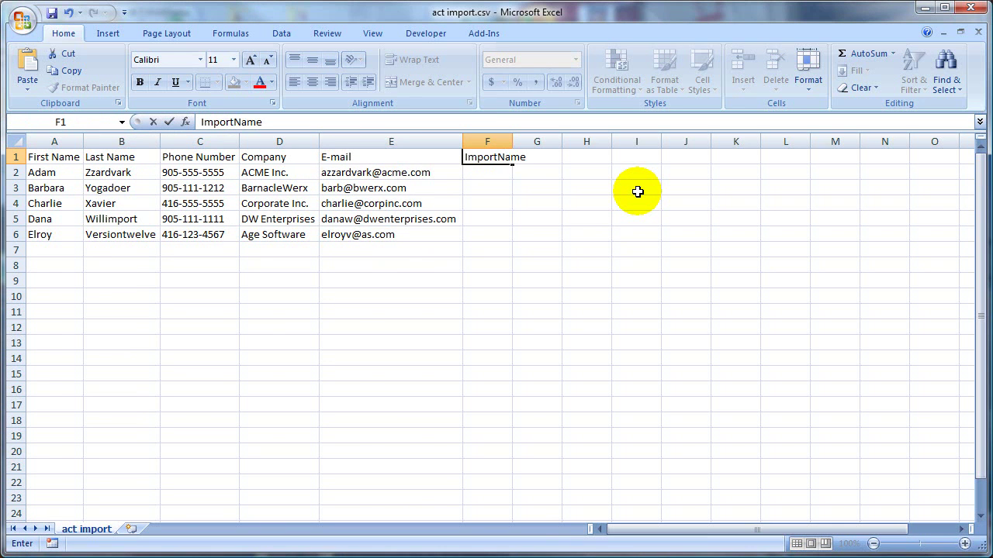
key("Return")
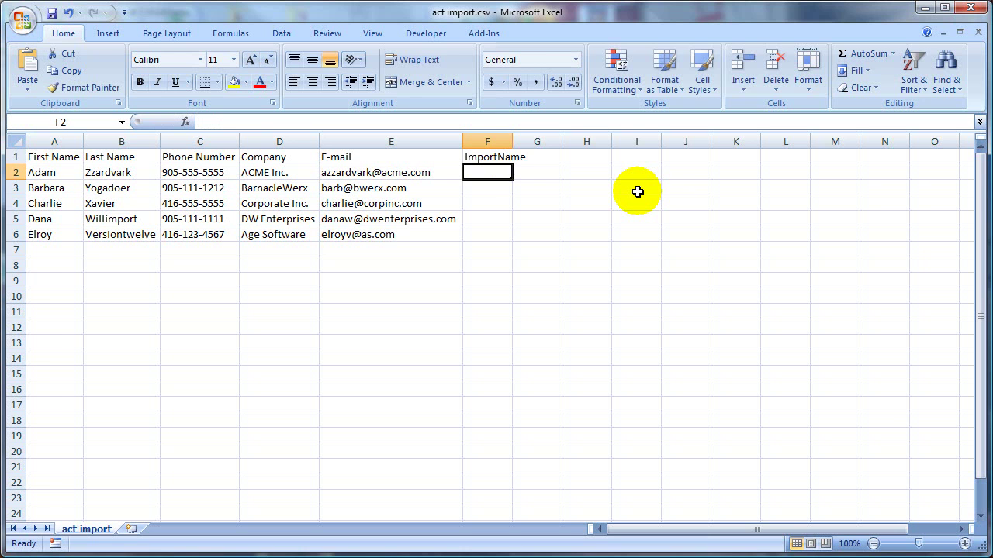
type("Y")
key("Return")
key("Up")
Copy the Y from F2 into cells F3 through F6
key("ctrl+c")
key("Down")
key("shift+Down")
key("shift+Down")
key("shift+Down")
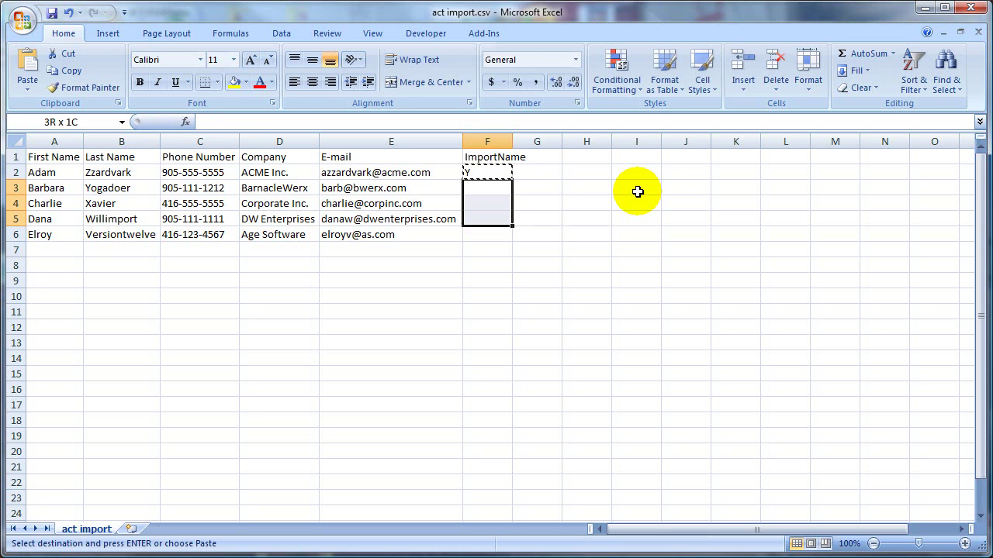
key("ctrl+v")
key("shift+Up")
key("shift+Up")
key("shift+Up")
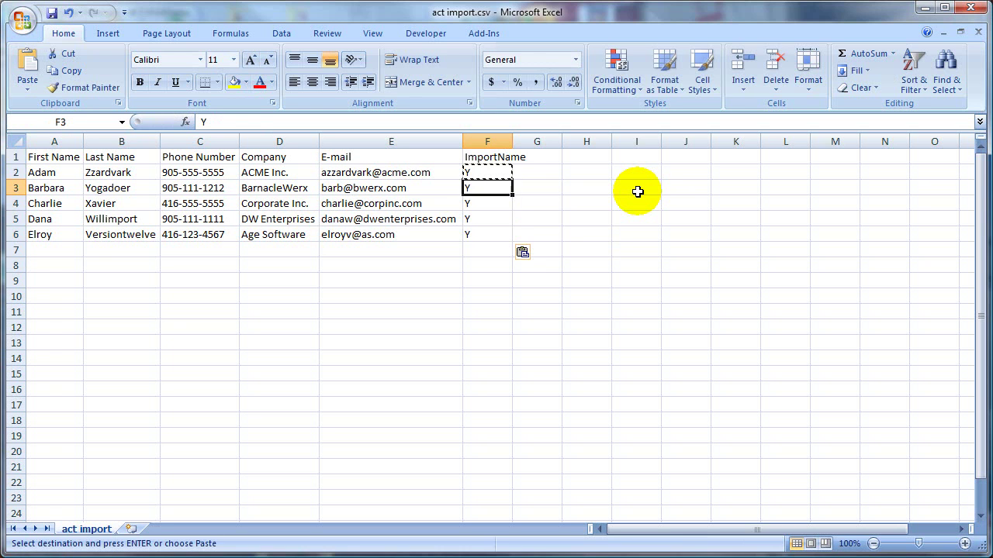
key("Up")
key("Up")
key("Escape")
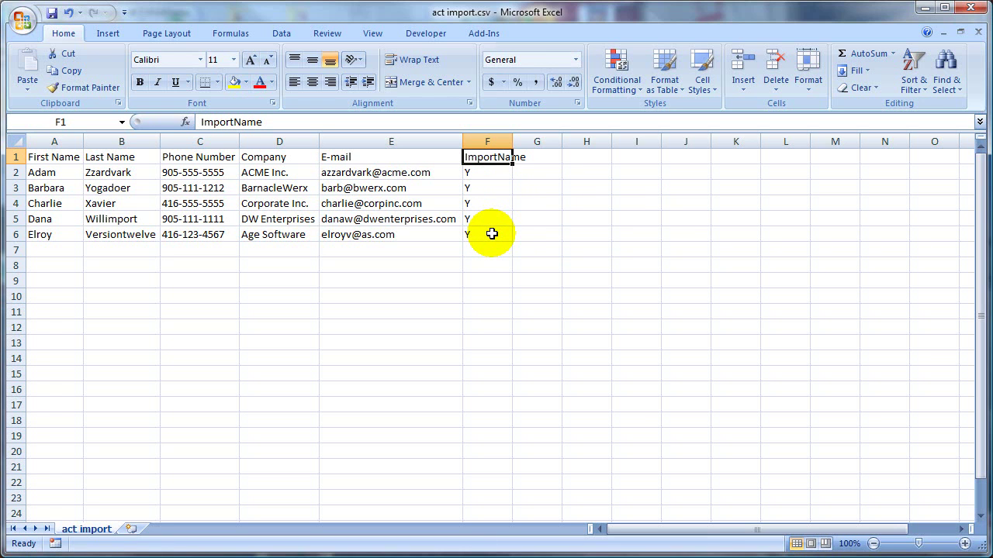
left_click(491, 173)
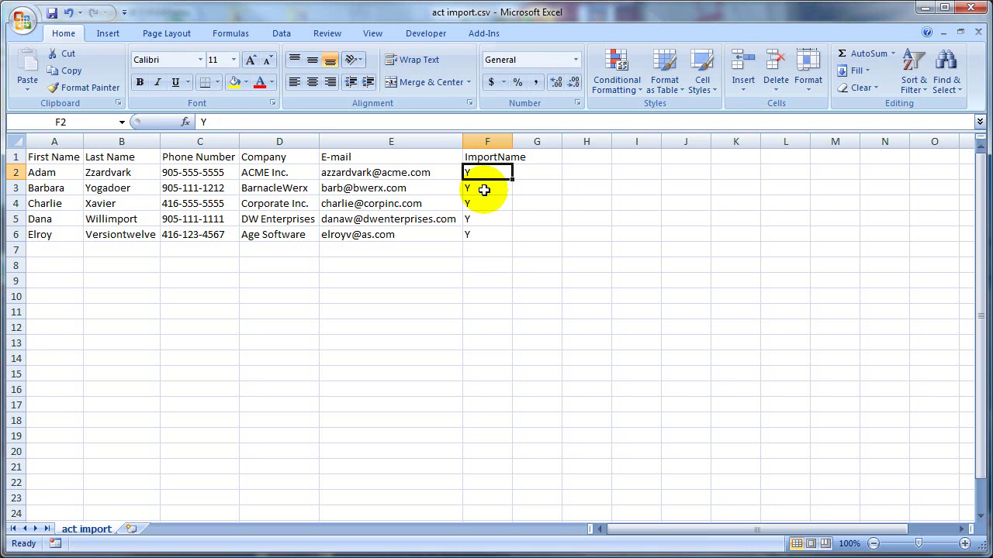
left_click(484, 191)
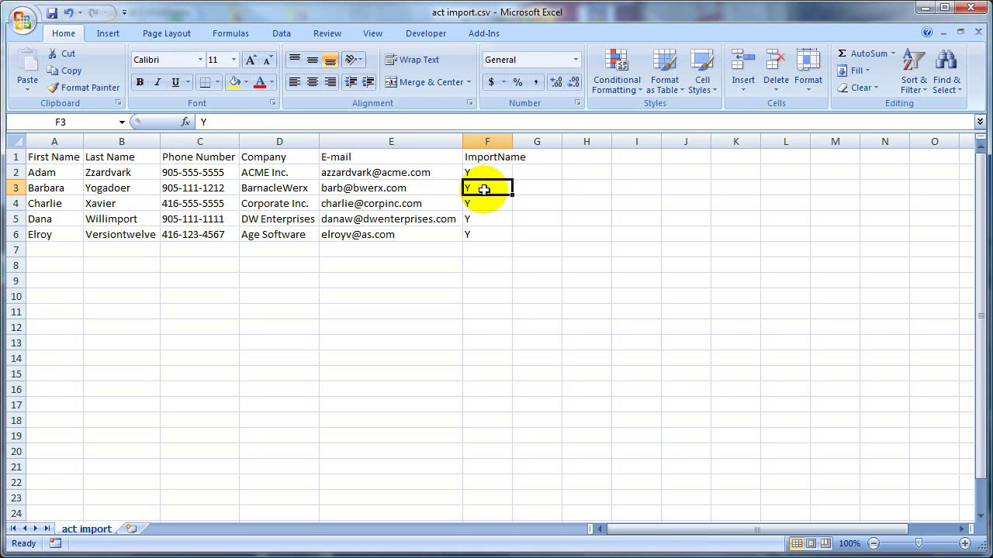
Save act import.csv in CSV format and close the workbook without saving again
left_click(51, 14)
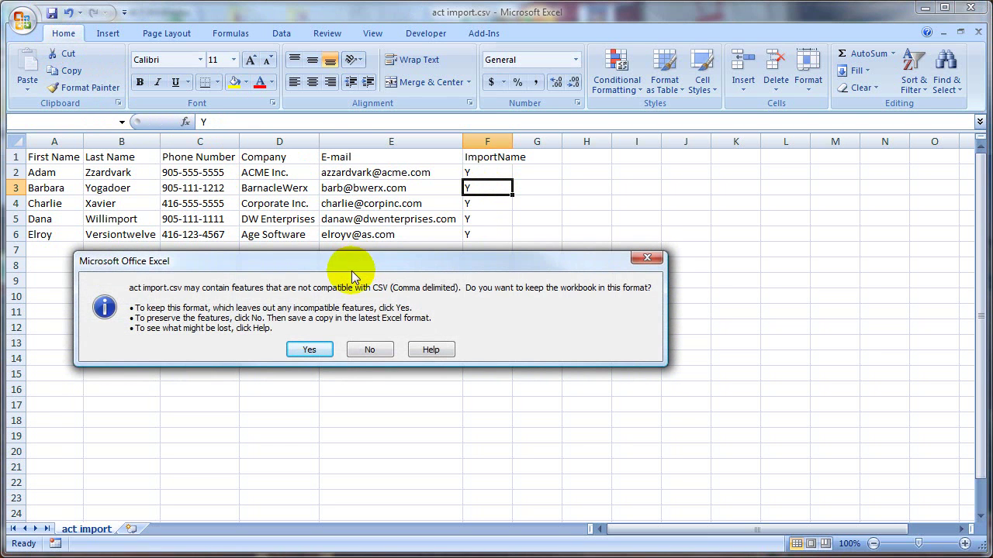
left_click(323, 349)
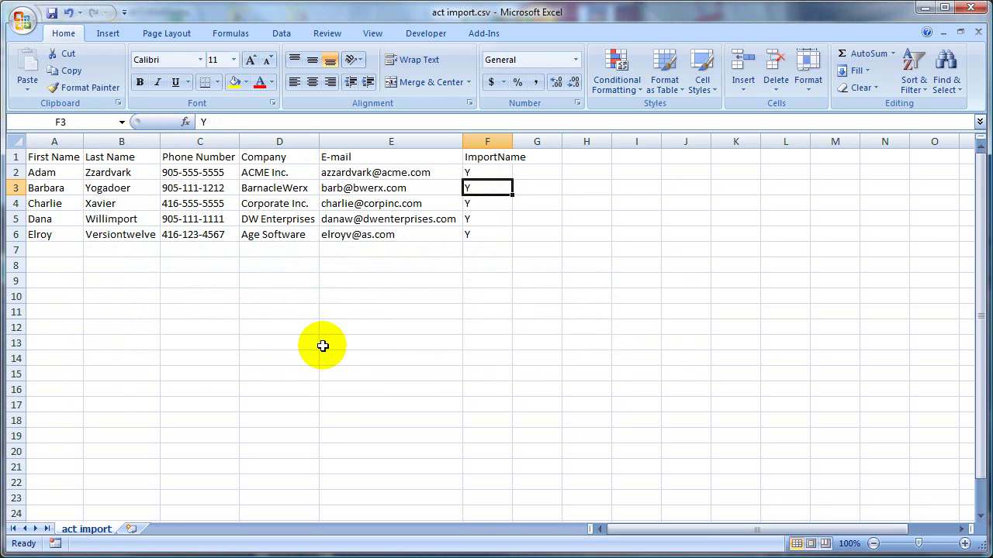
left_click(981, 34)
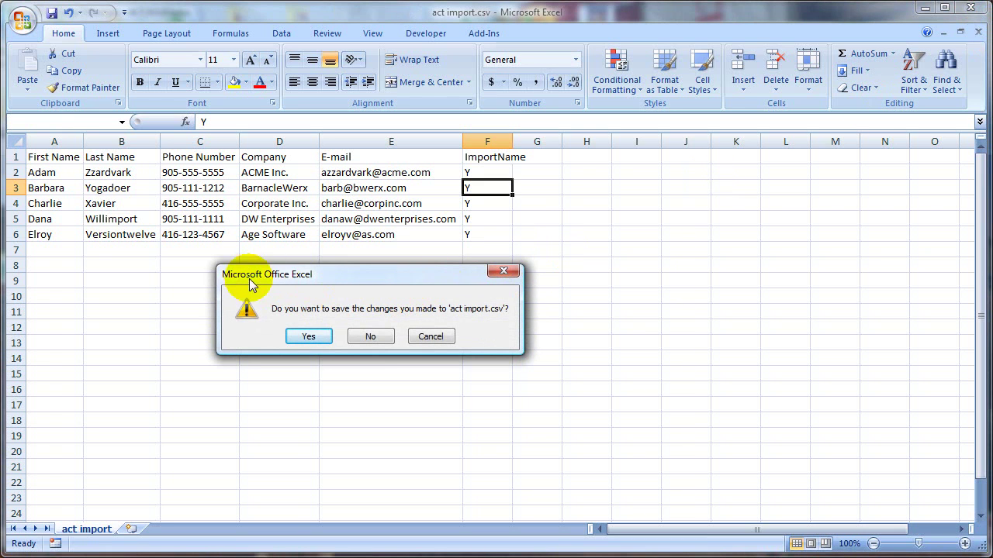
left_click(361, 338)
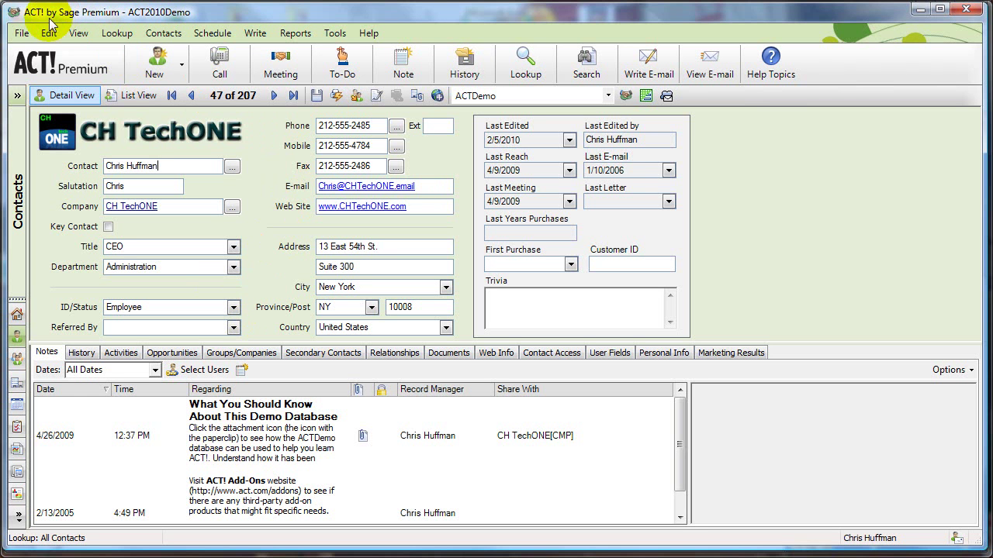
Start a File > Import with Text Delimited as the type and act import.csv as the source file
left_click(22, 32)
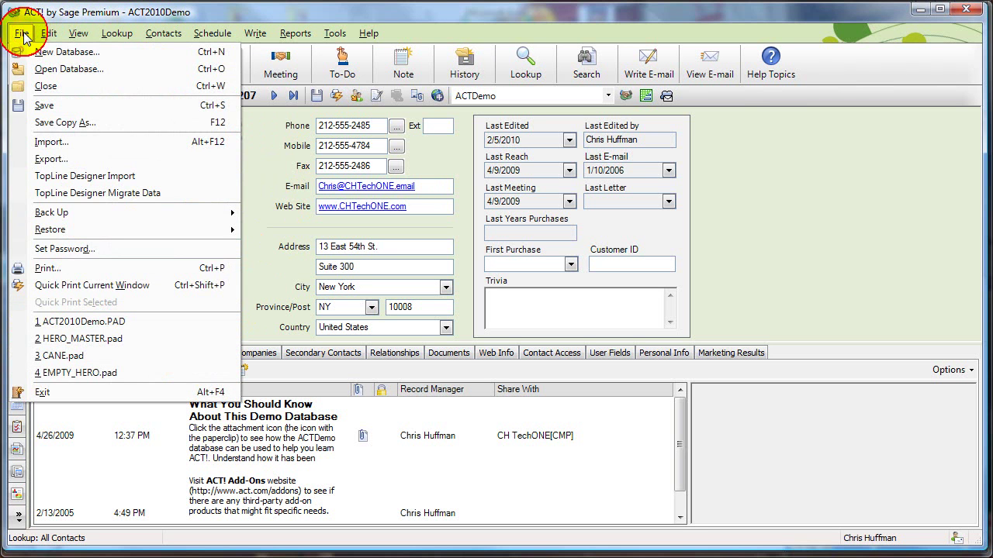
left_click(152, 145)
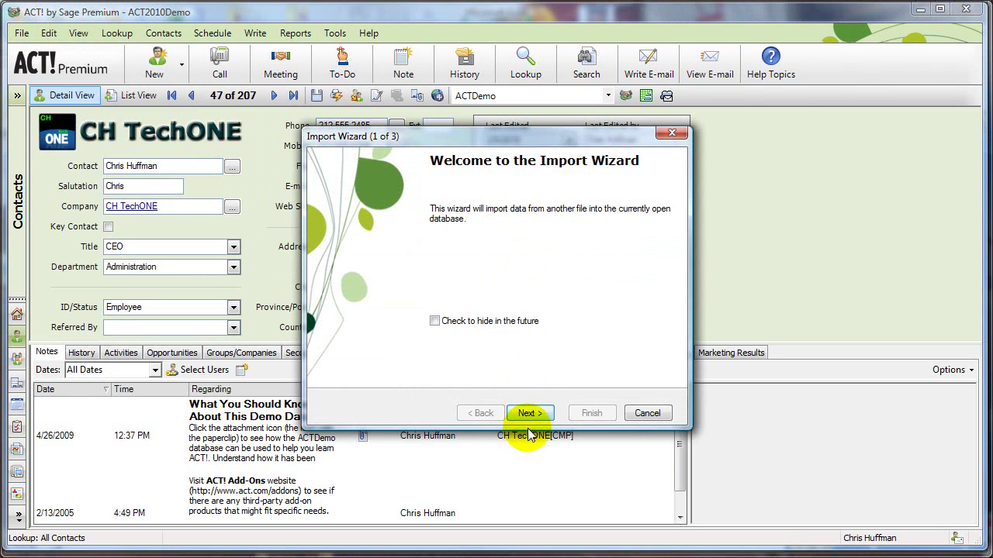
left_click(528, 414)
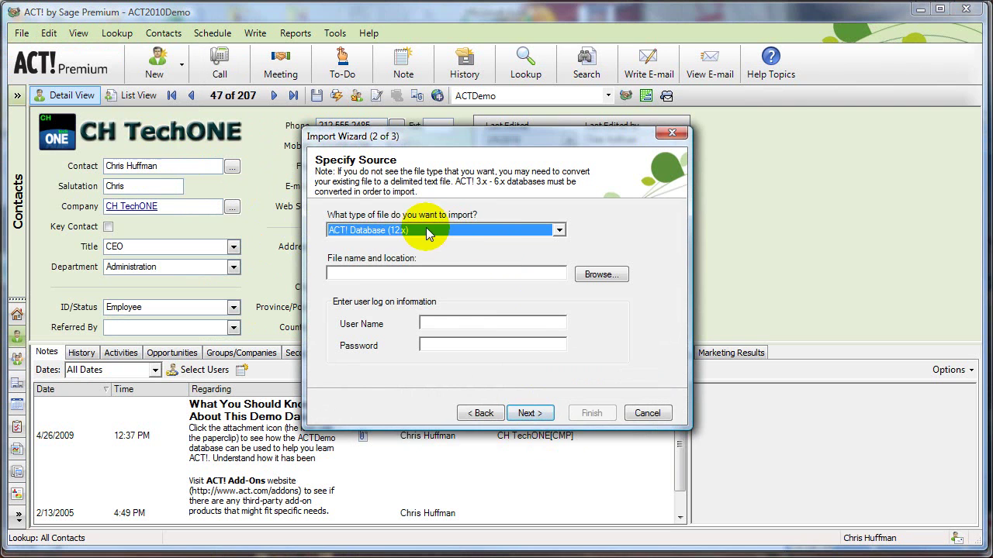
left_click(428, 231)
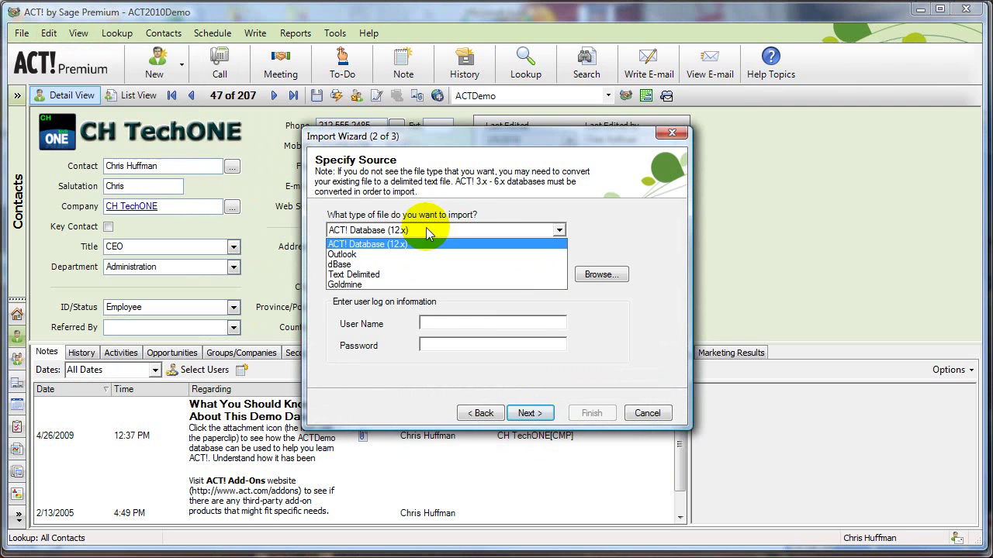
left_click(397, 274)
left_click(595, 274)
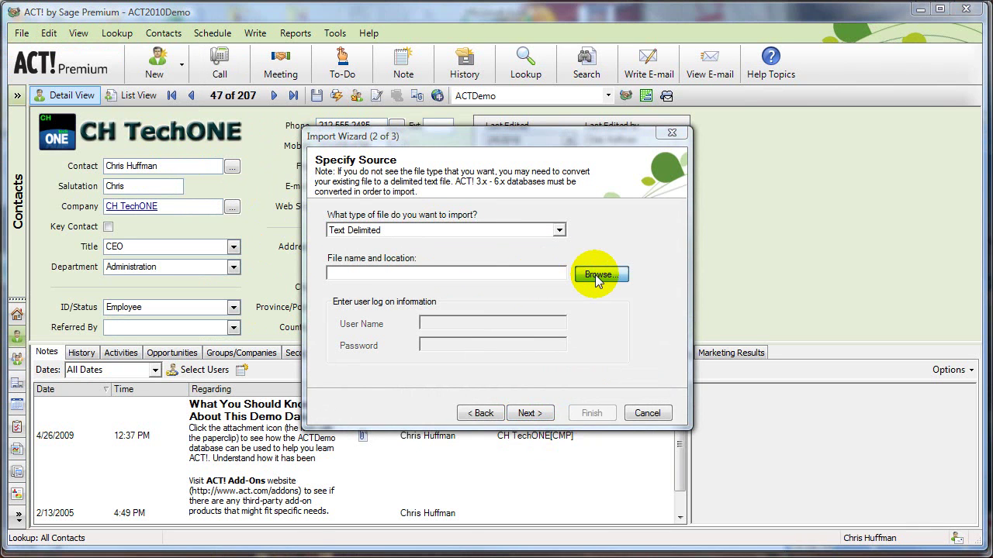
left_click(465, 247)
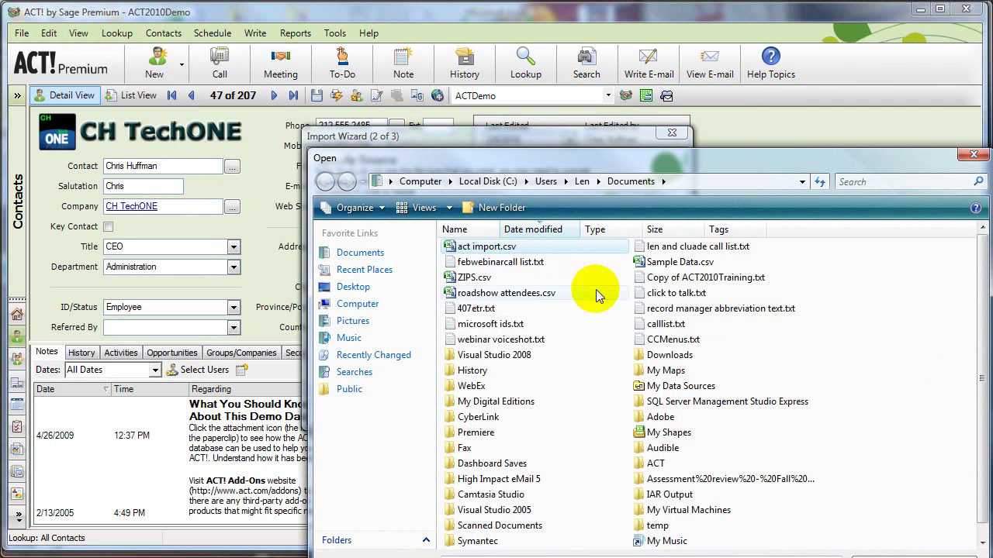
left_click_drag(769, 166, 727, 117)
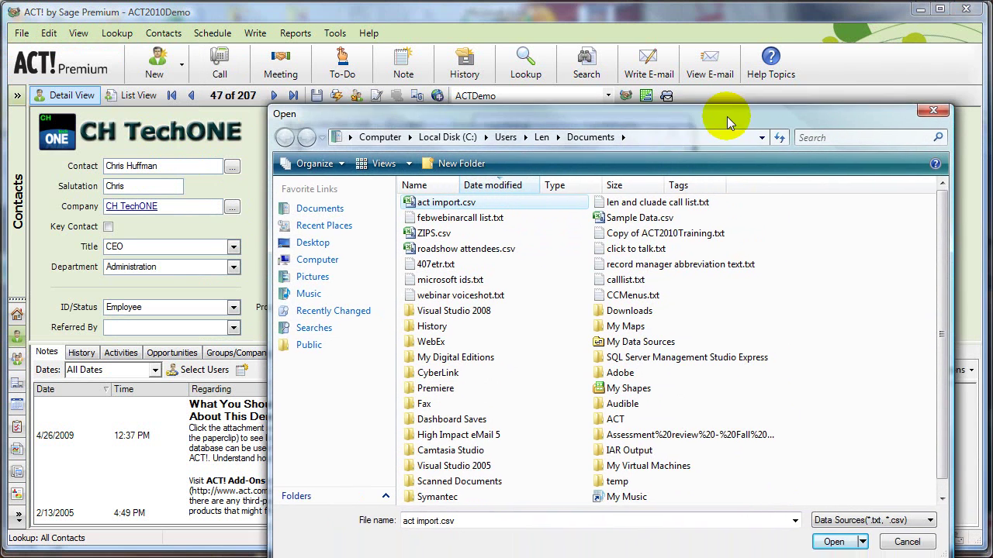
left_click(824, 534)
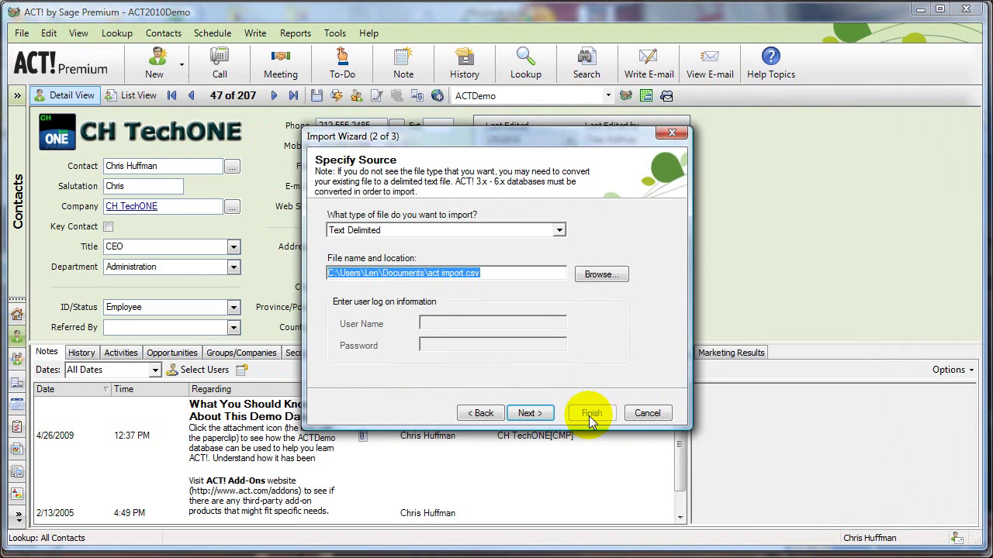
left_click(530, 413)
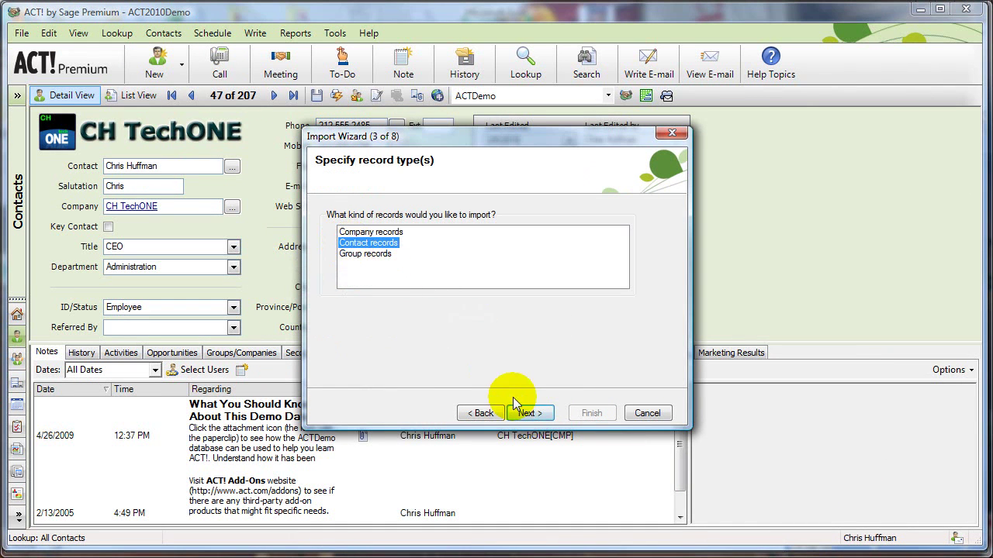
Import contact records with no predefined map file, advancing to the Contact Map
left_click(524, 414)
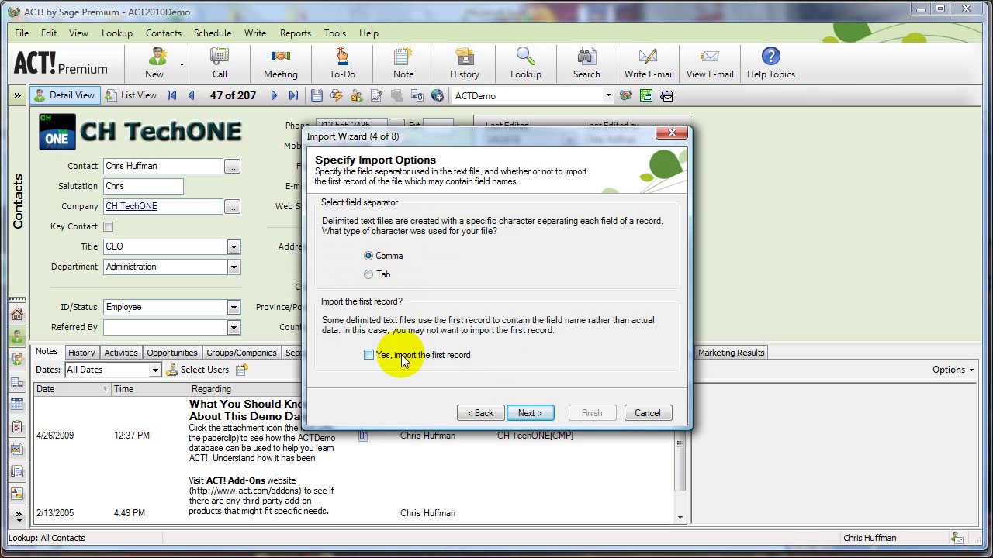
left_click(528, 413)
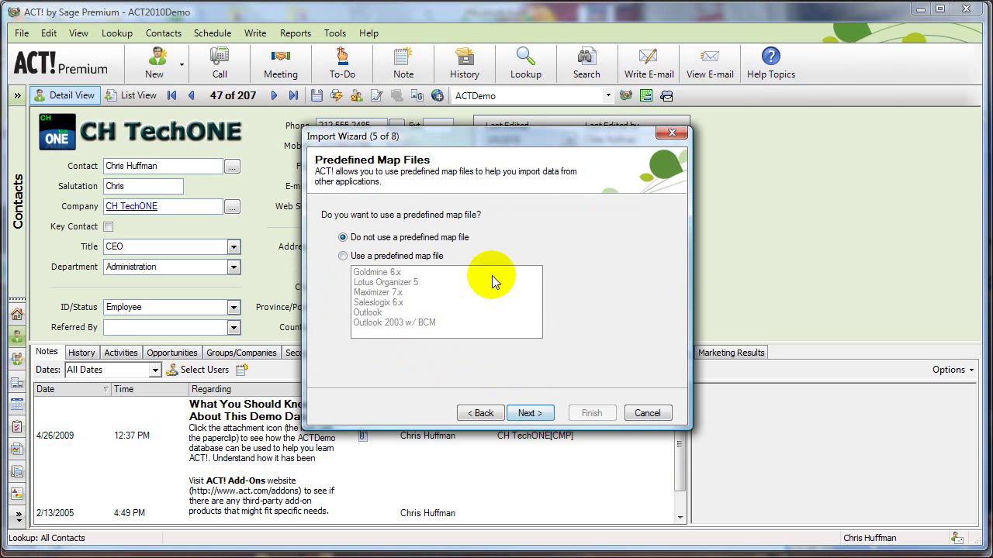
left_click(529, 413)
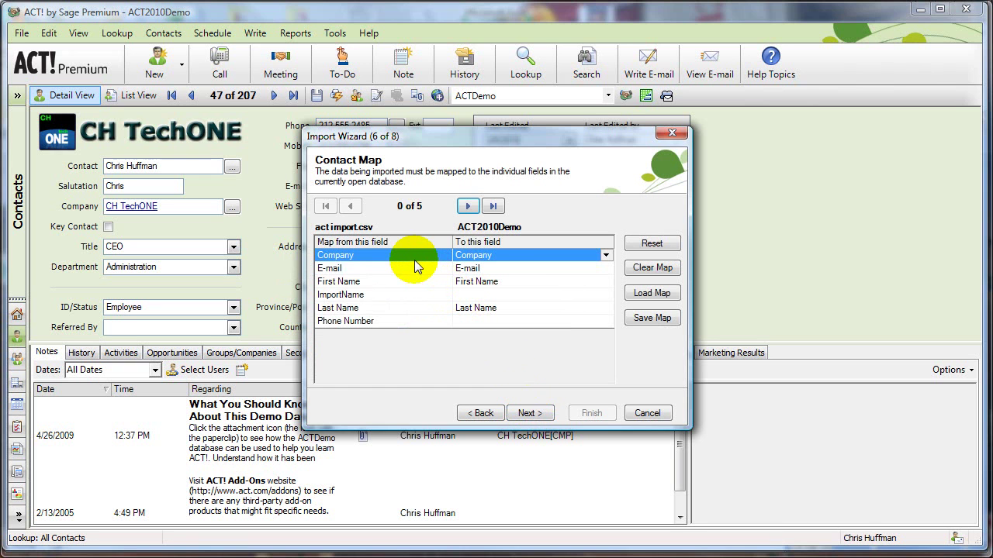
Map the CSV's Phone Number field to the Phone field
left_click(501, 321)
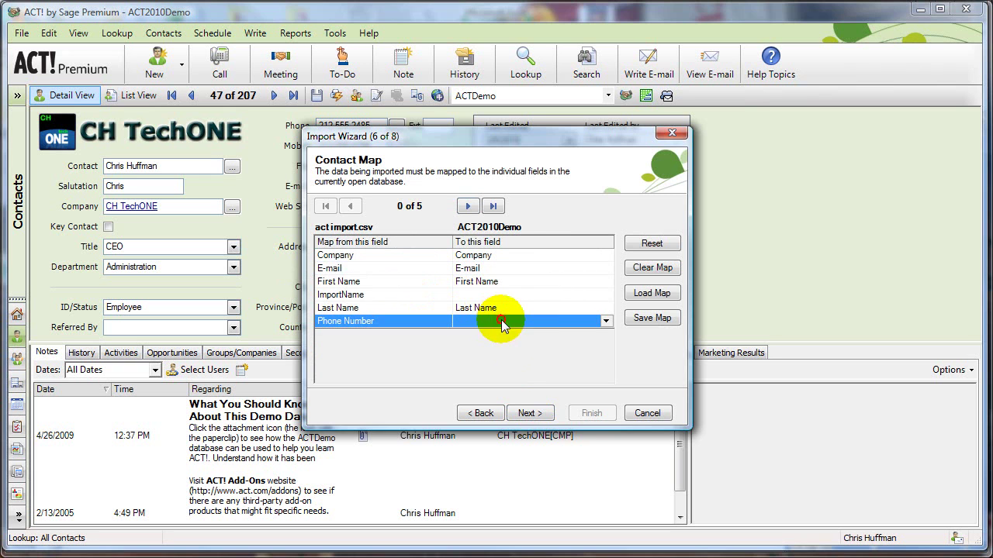
left_click(605, 322)
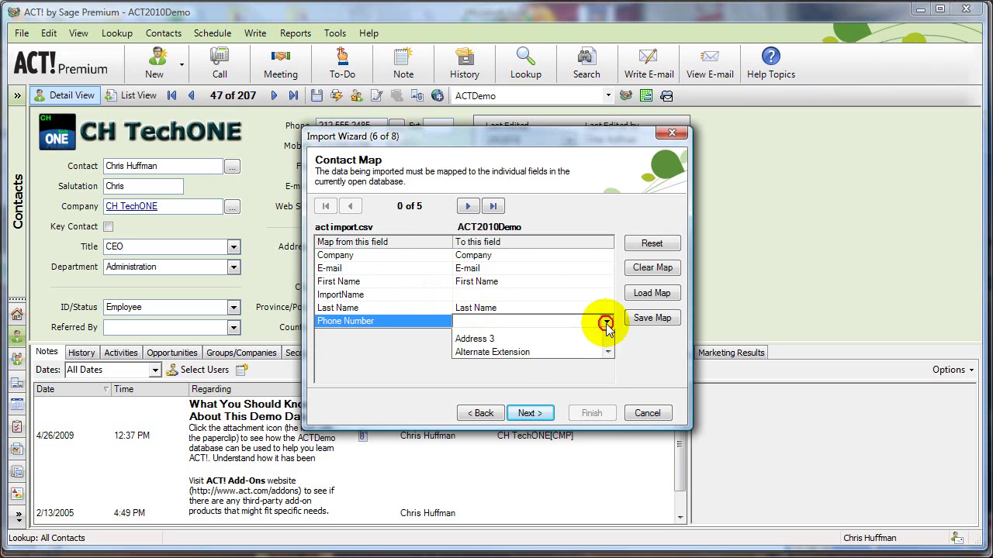
left_click_drag(605, 346, 606, 379)
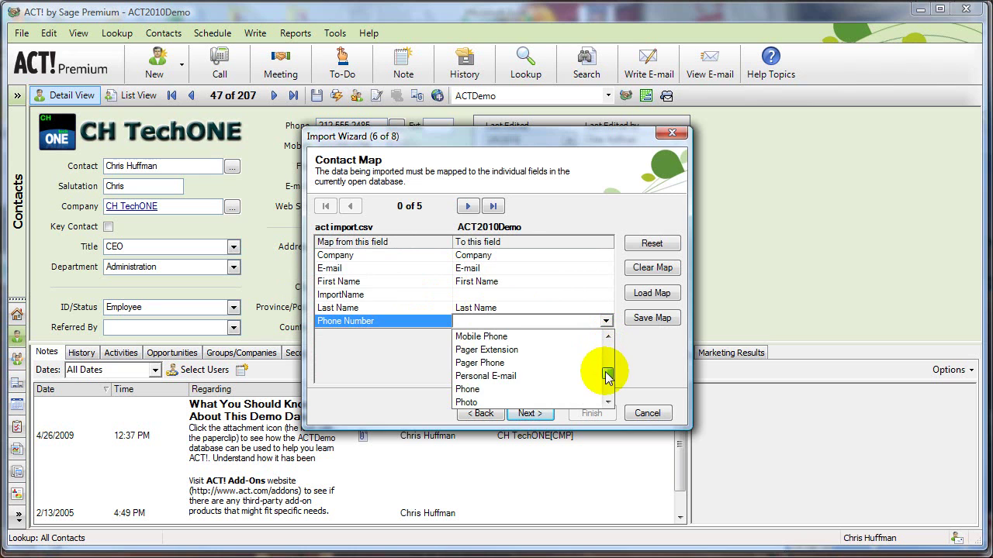
left_click(525, 390)
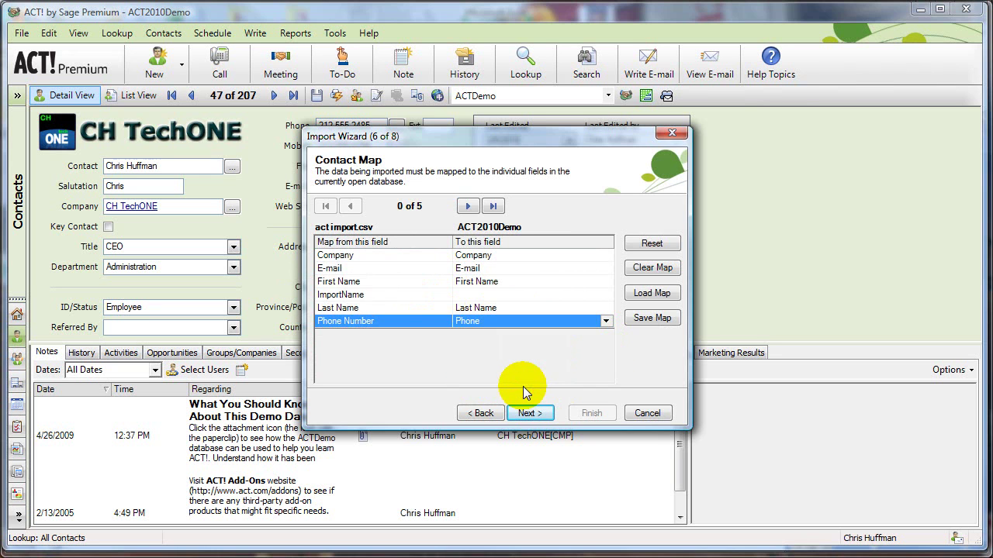
Map ImportName to the User 8 field and advance to the merge options
left_click(400, 295)
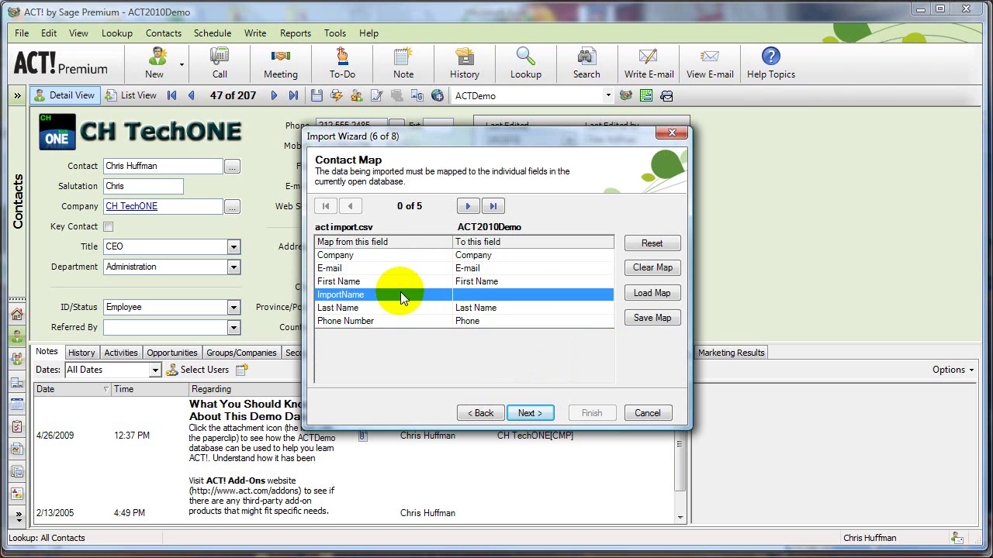
left_click(569, 295)
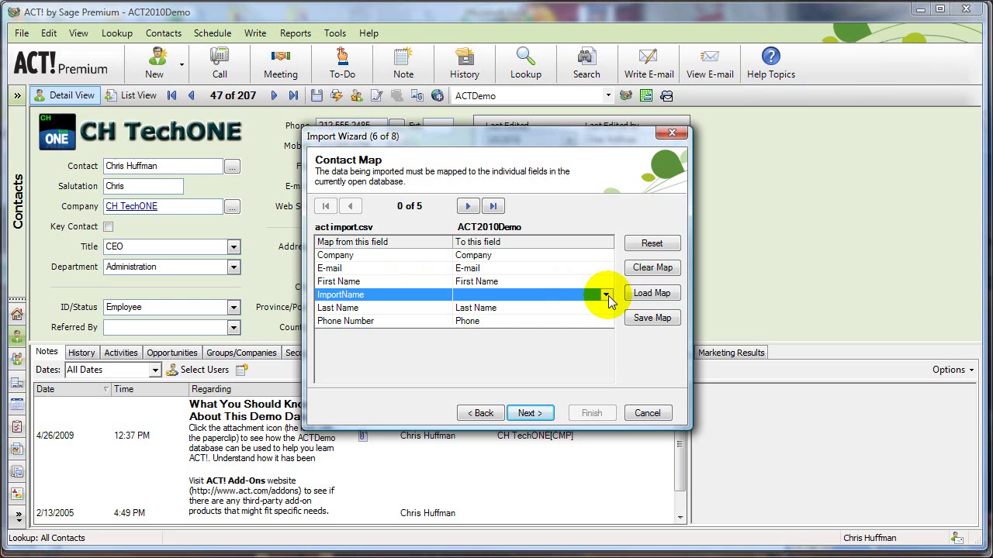
left_click(607, 299)
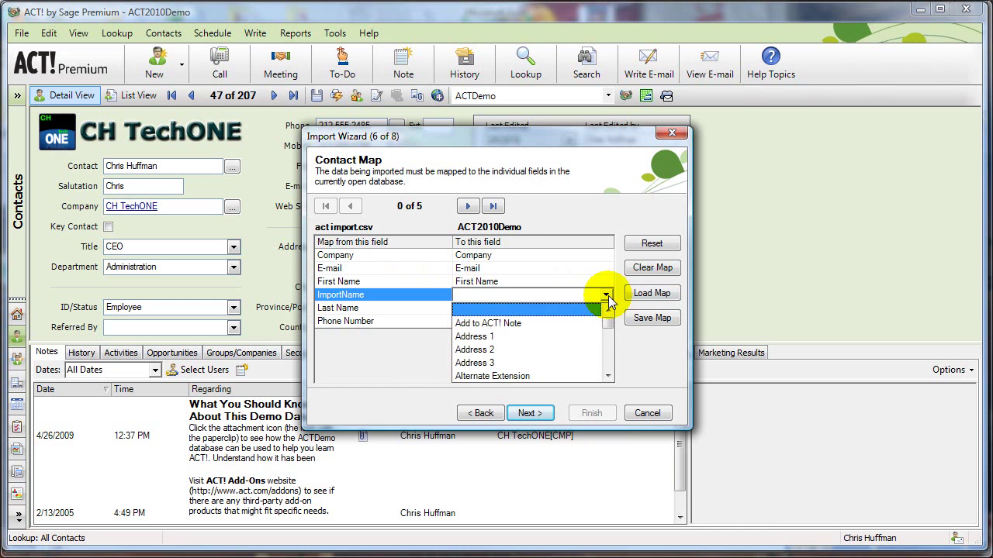
left_click_drag(604, 321, 608, 369)
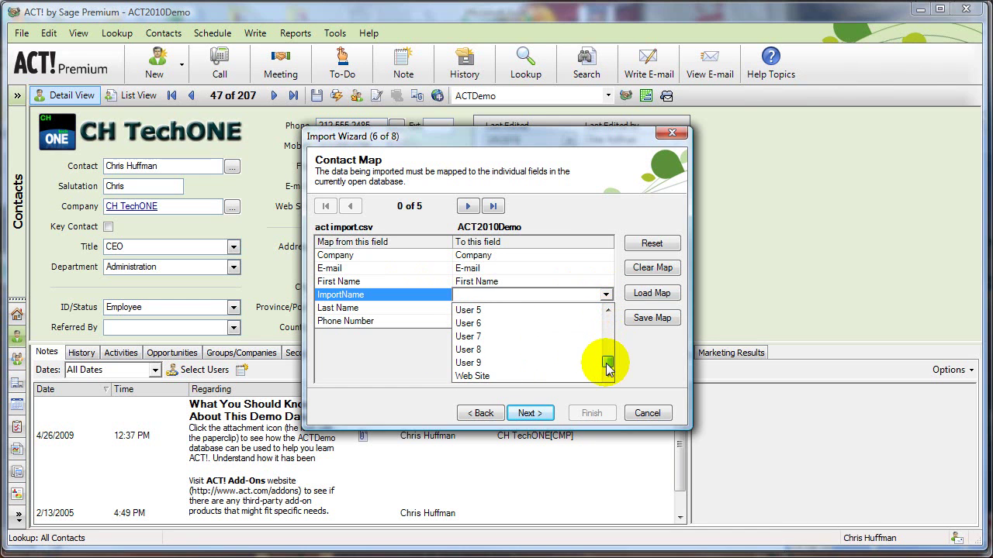
left_click(547, 350)
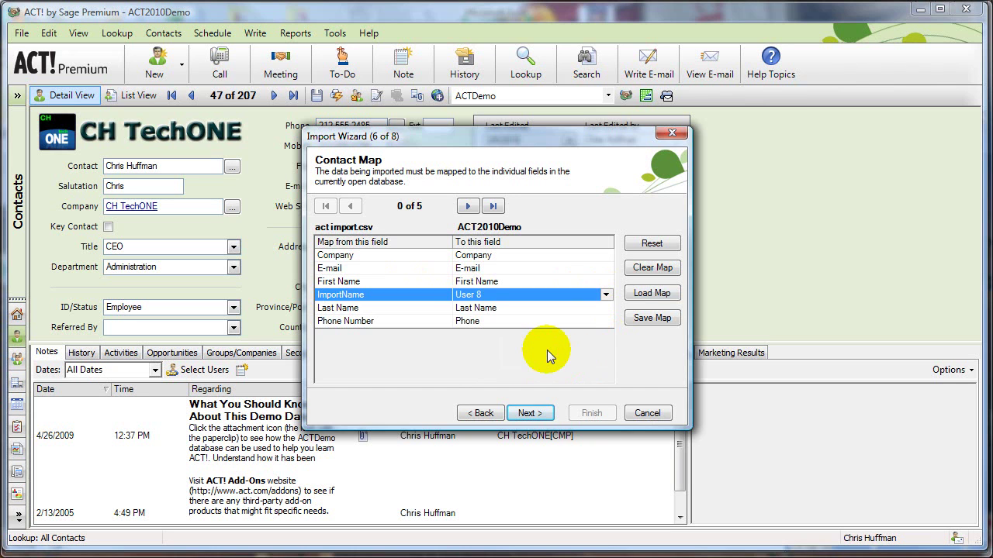
left_click(529, 413)
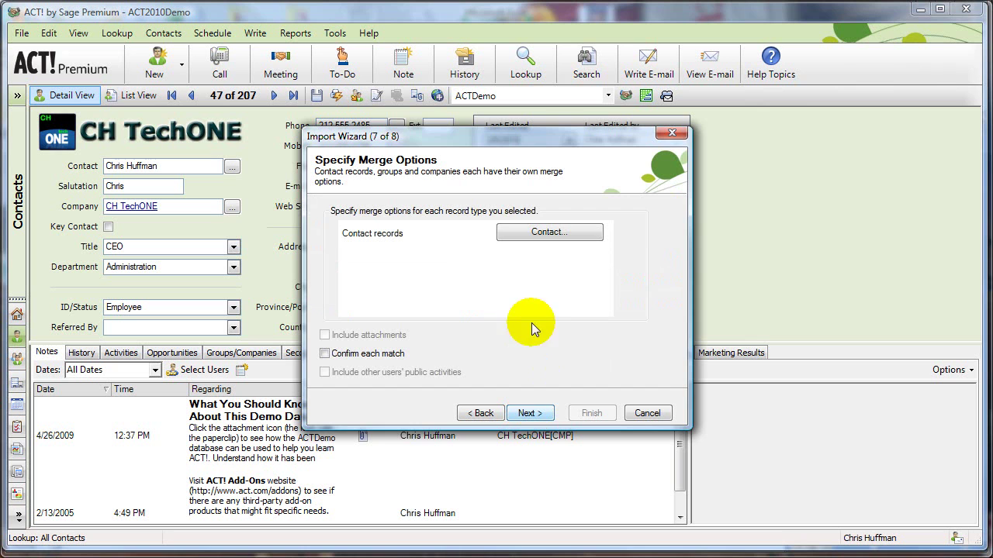
Keep the Merge/Add contact merge settings and finish the import
left_click(520, 237)
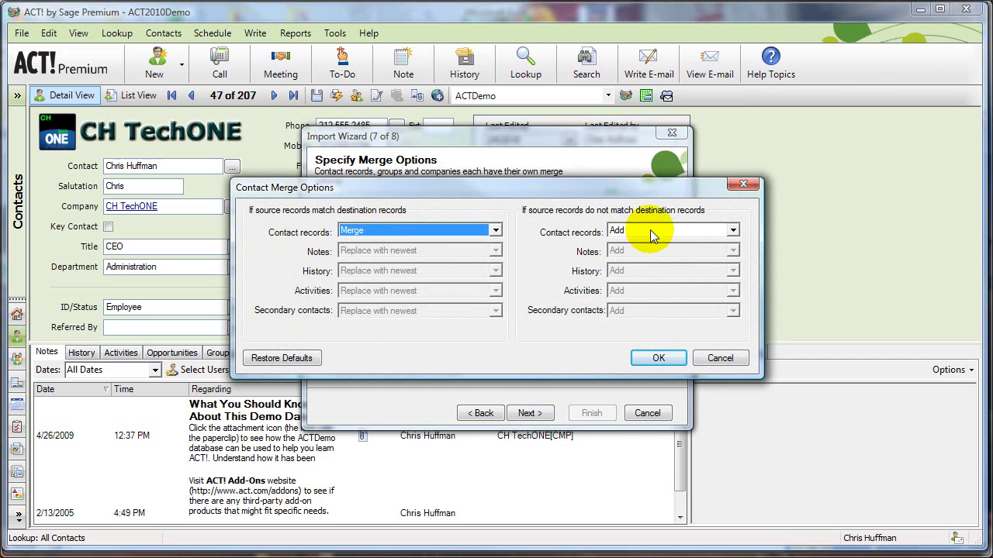
left_click(648, 359)
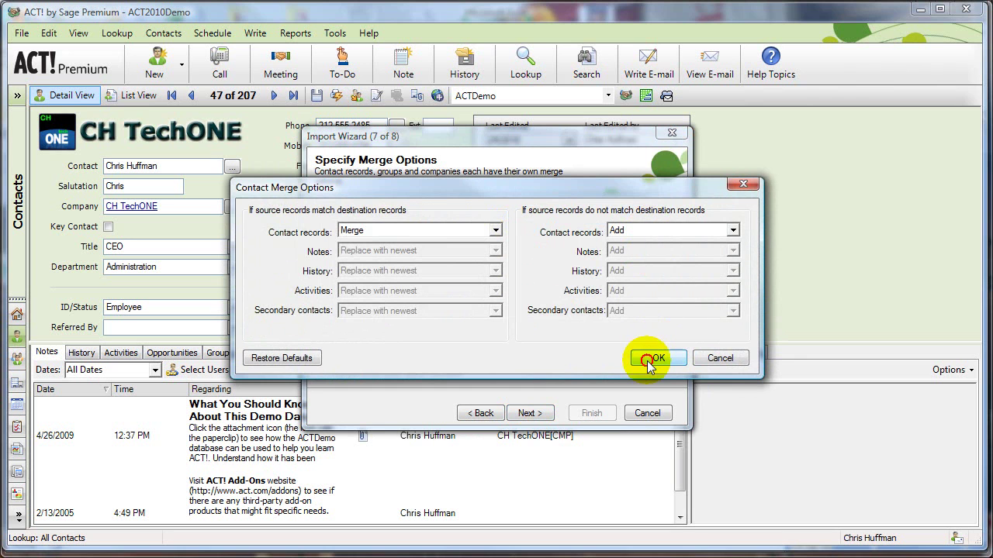
left_click(529, 413)
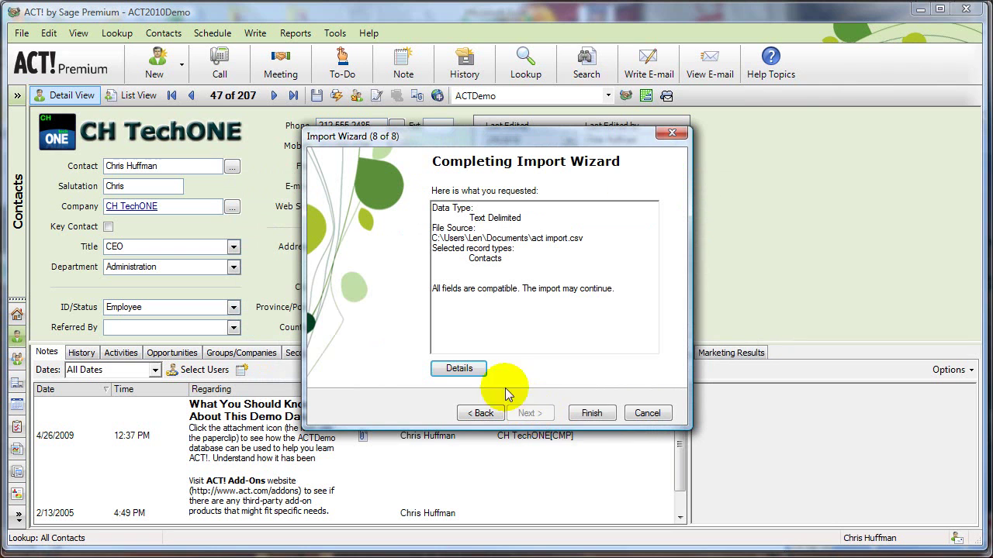
left_click(588, 414)
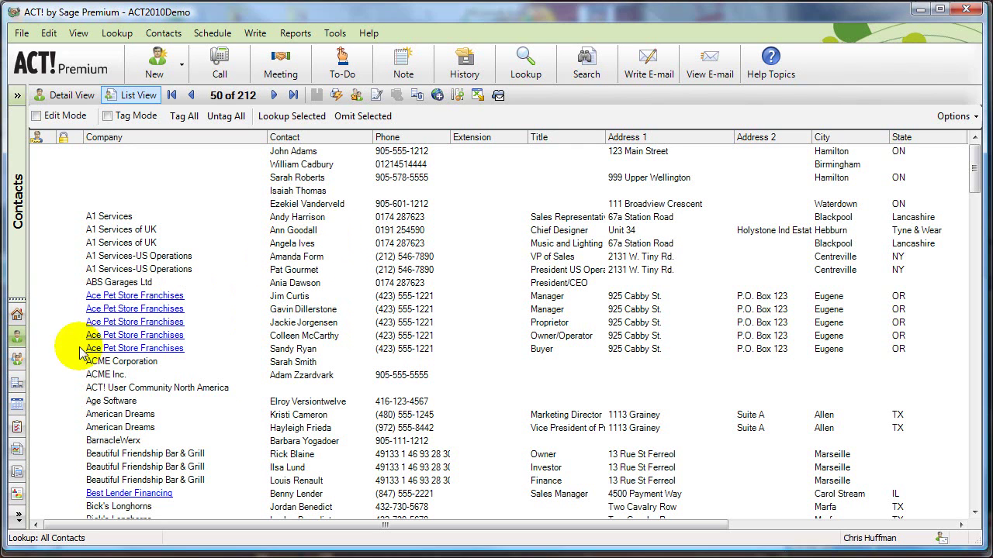
From a contact's Detail View User Fields, start Lookup User 8
left_click(67, 95)
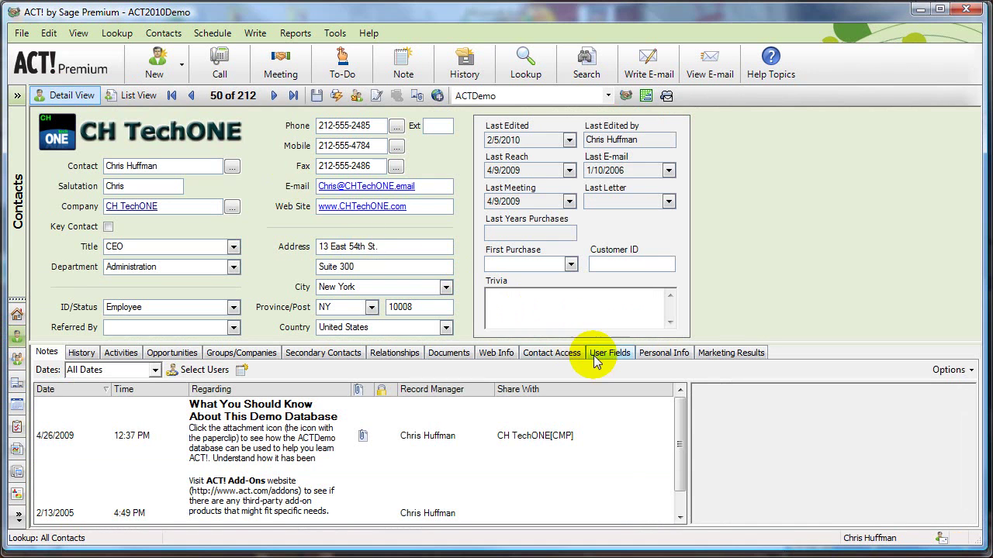
left_click(608, 353)
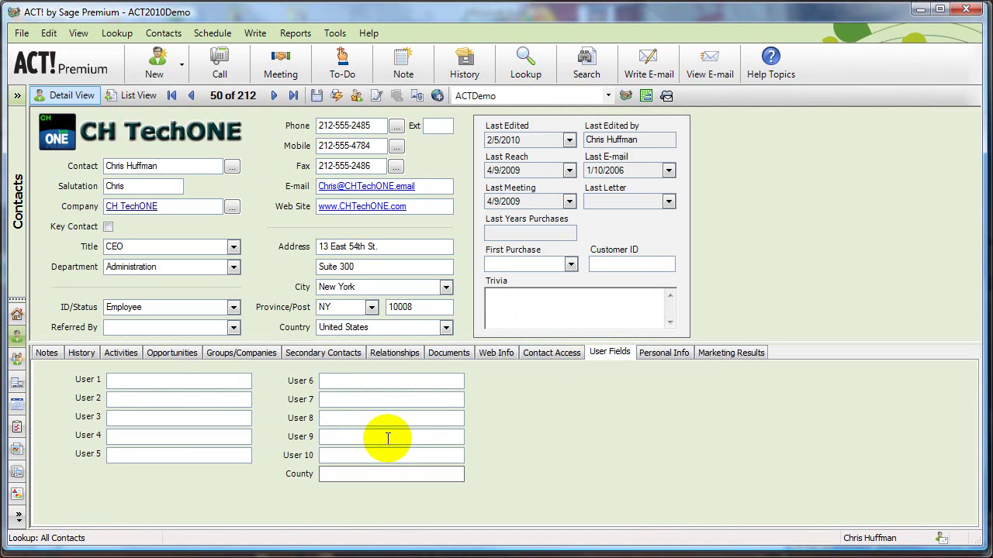
right_click(342, 423)
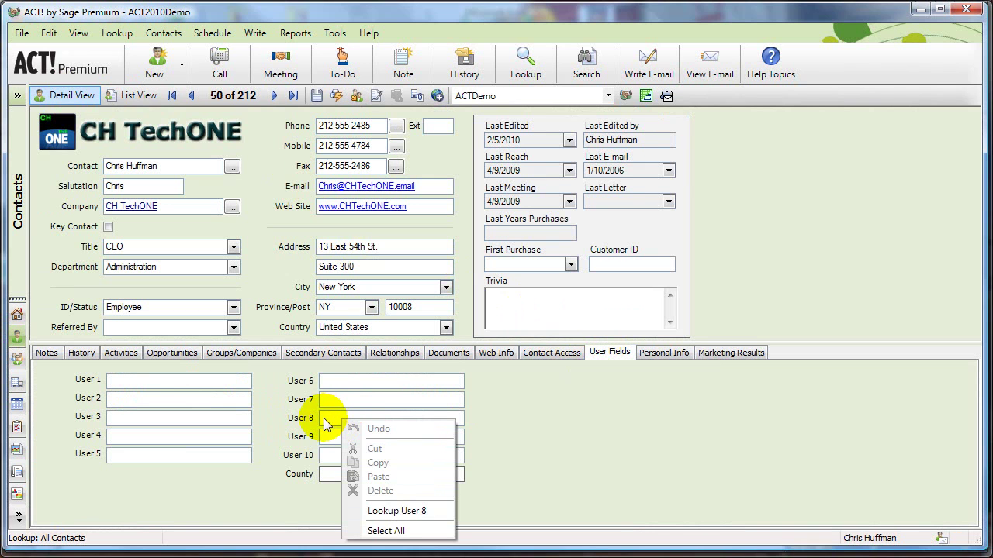
left_click(432, 512)
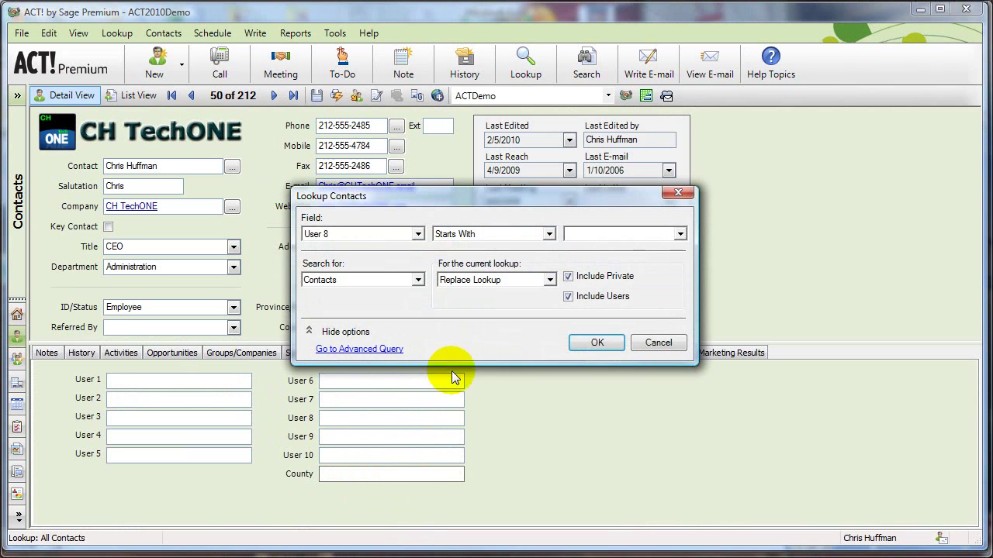
Look up contacts whose User 8 is Equal To (=) Y
left_click(483, 235)
left_click(482, 235)
left_click(482, 235)
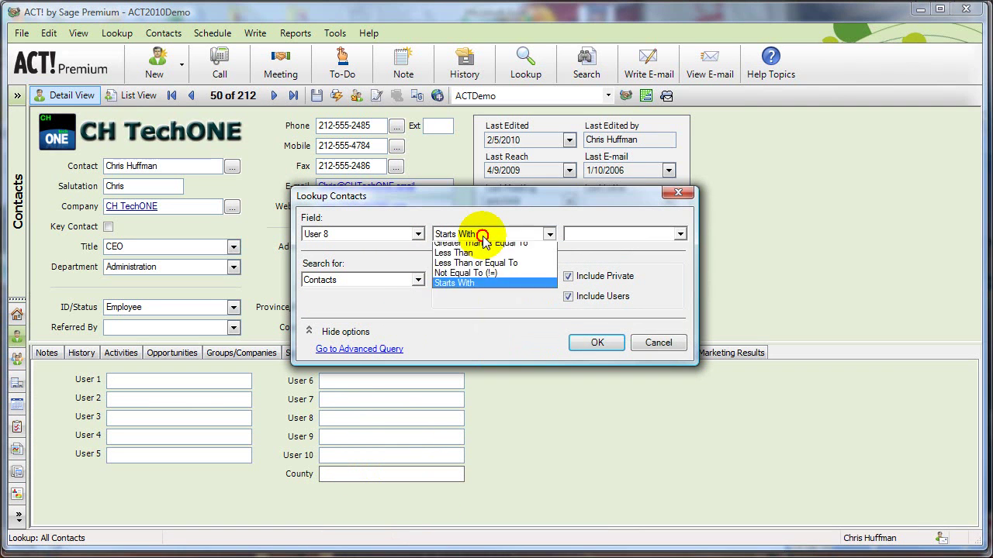
left_click(487, 299)
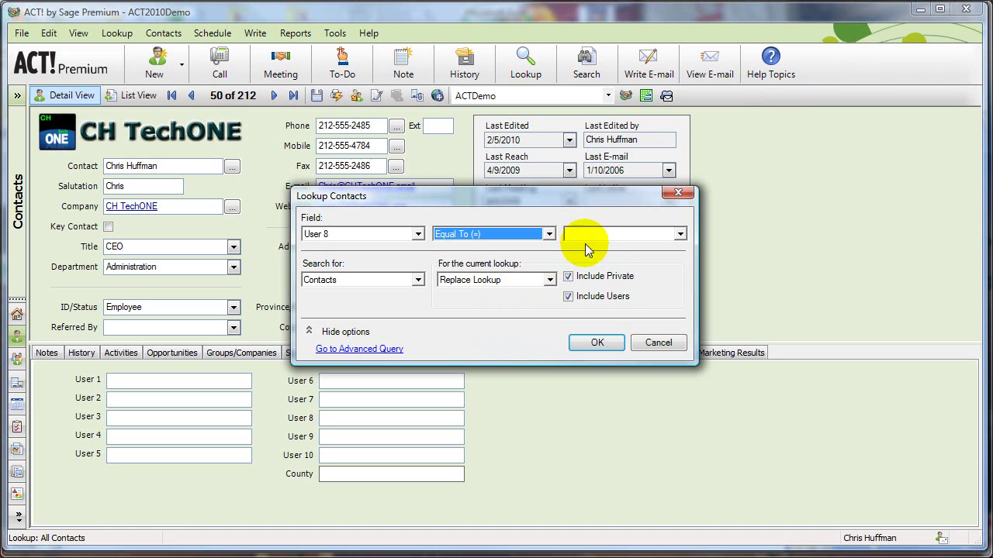
type("Y")
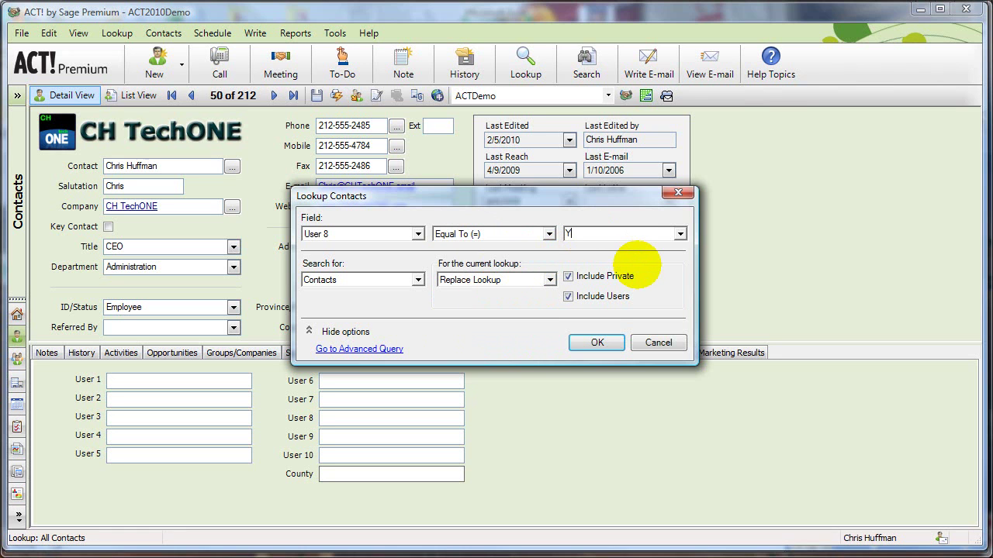
left_click(596, 342)
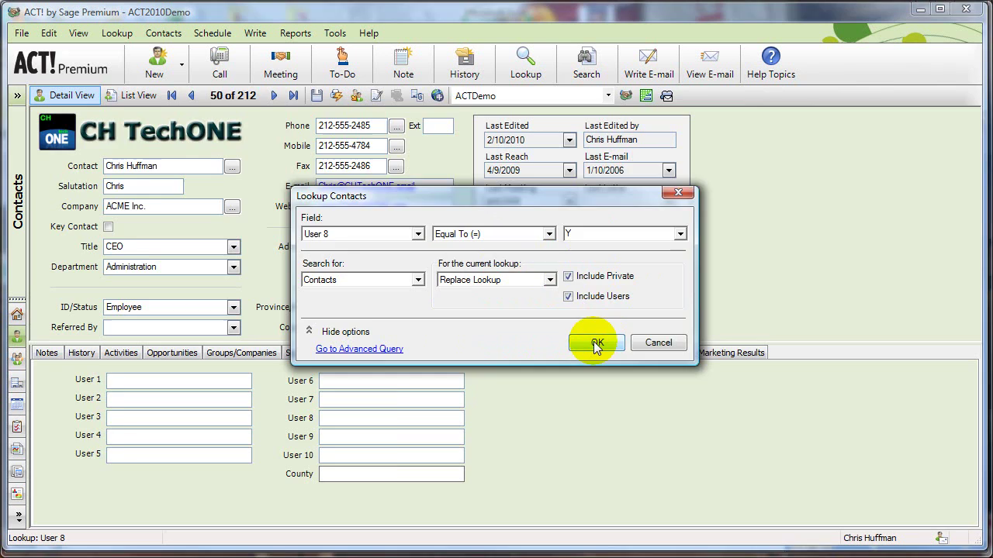